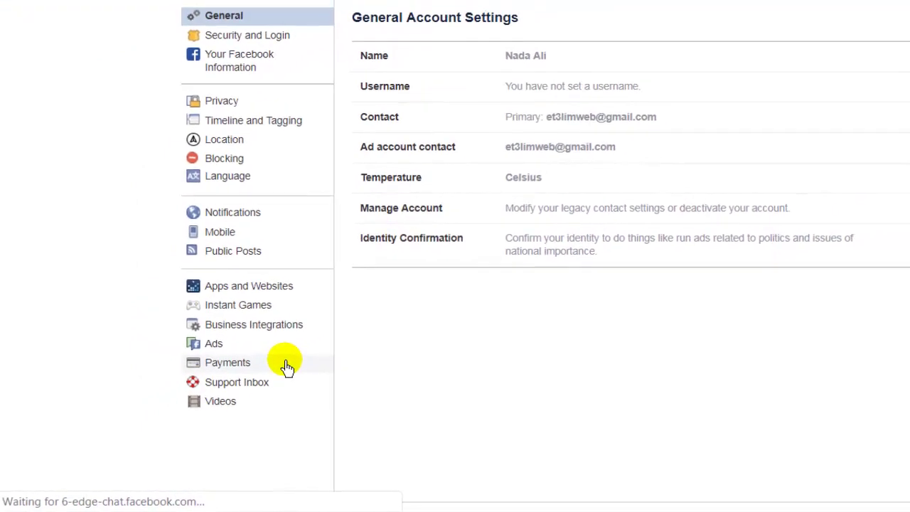
Open the form for adding an ad payment method by way of the Facebook account's payment settings and ads billing
click(269, 369)
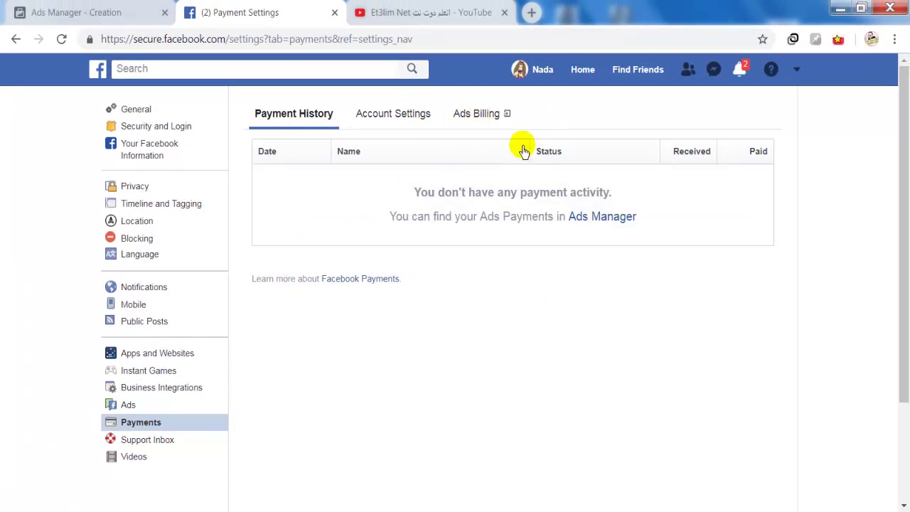
click(483, 121)
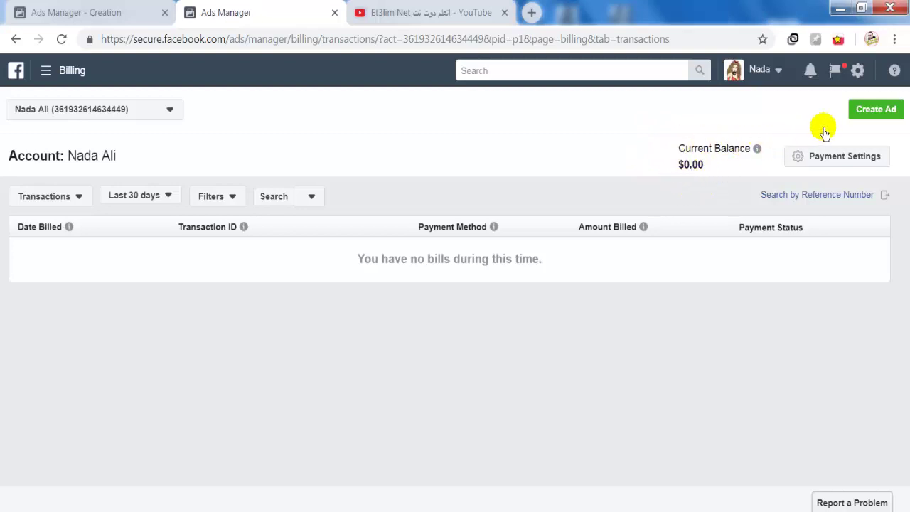
click(846, 160)
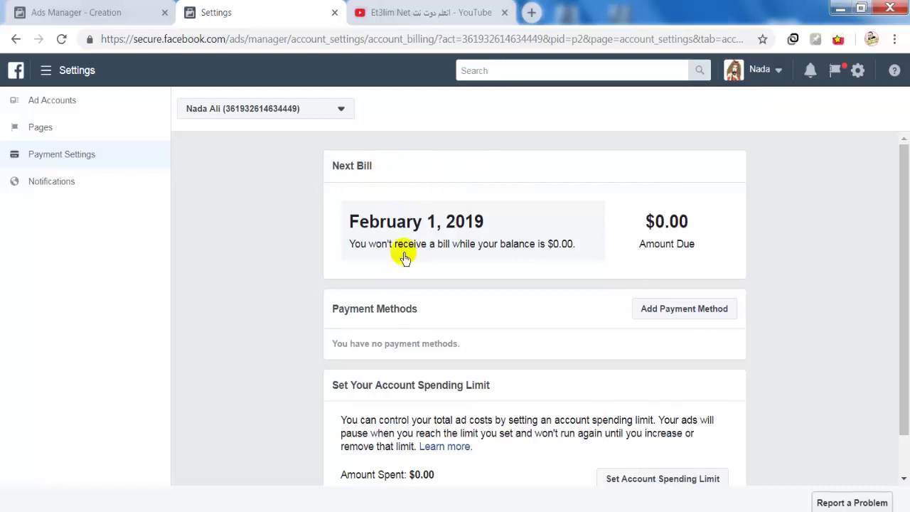
click(720, 316)
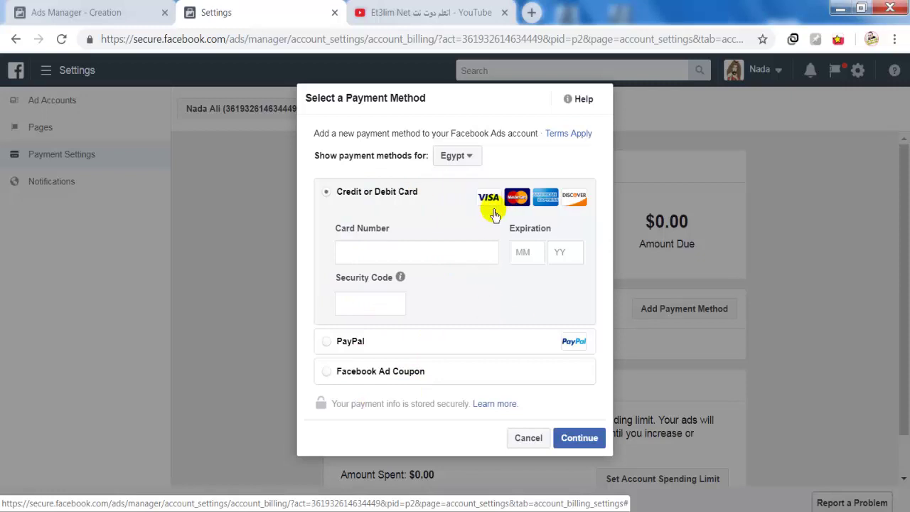
key(Tab)
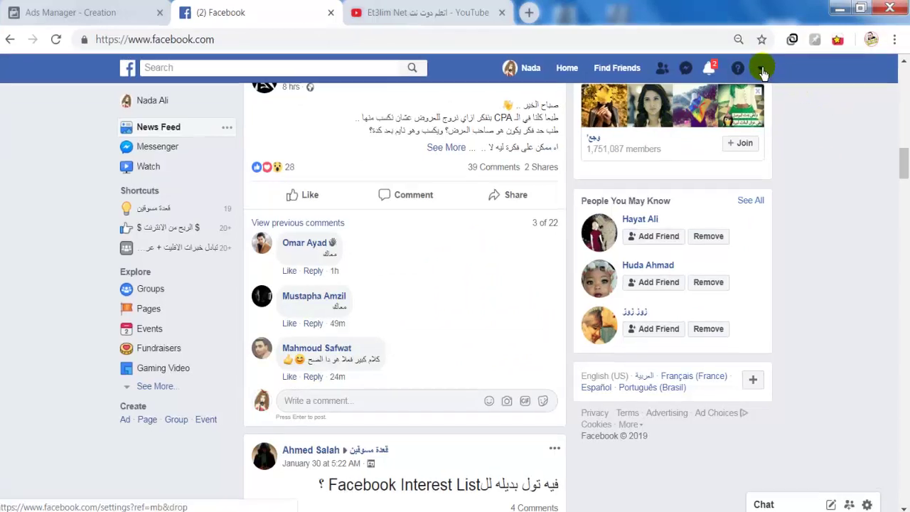
Go from ad creation to the Ads Manager billing section and open the form for adding a payment method
click(762, 69)
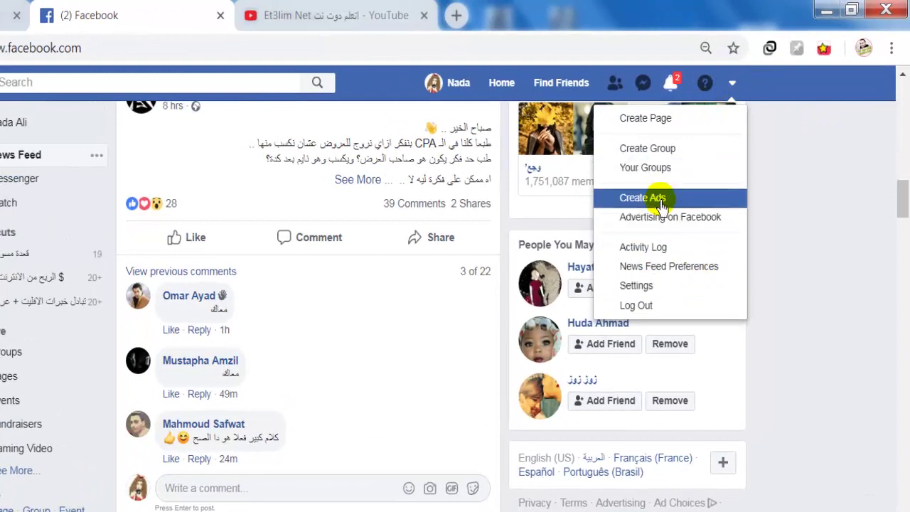
click(661, 200)
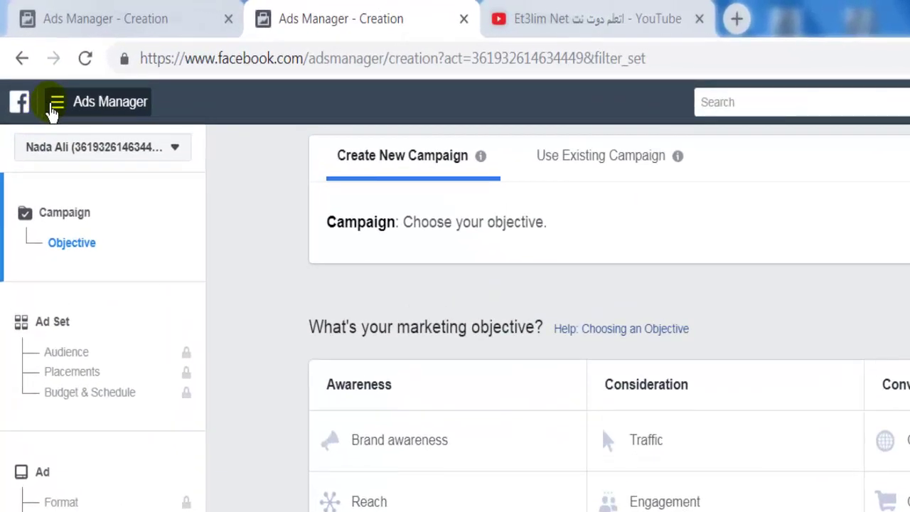
click(54, 106)
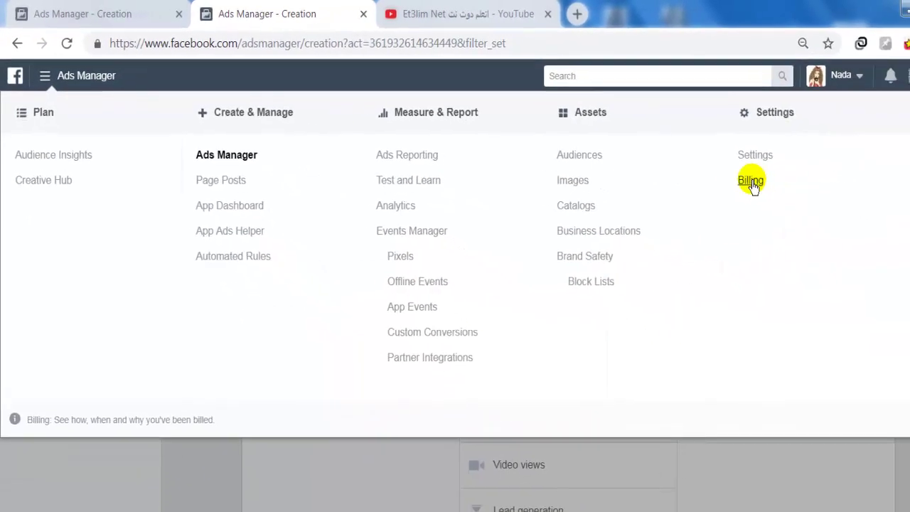
click(788, 193)
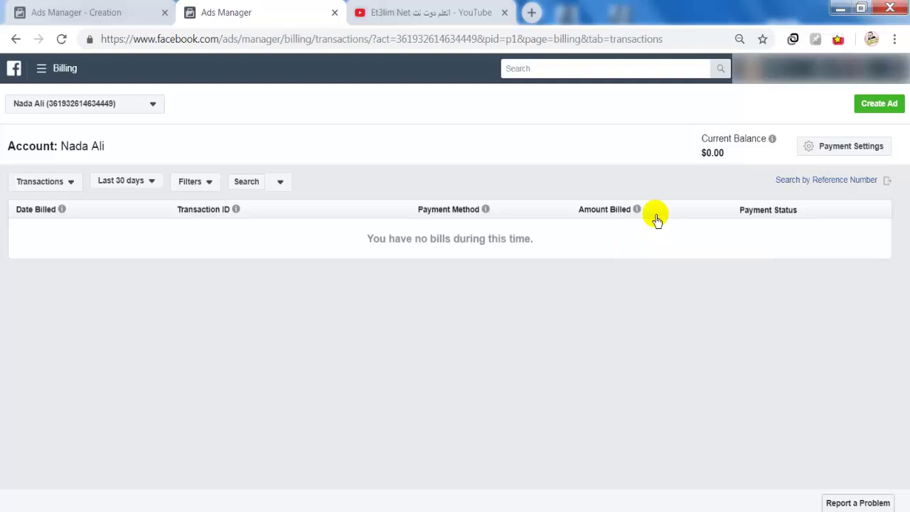
click(845, 148)
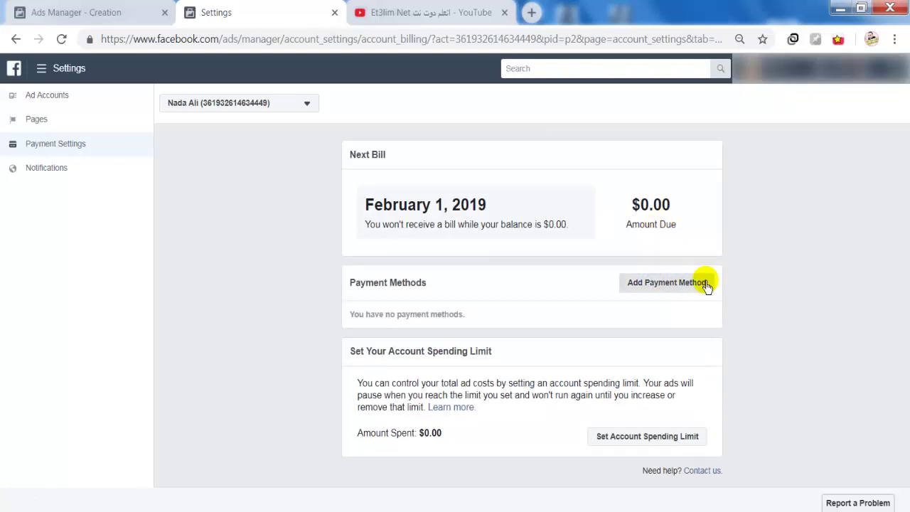
click(667, 282)
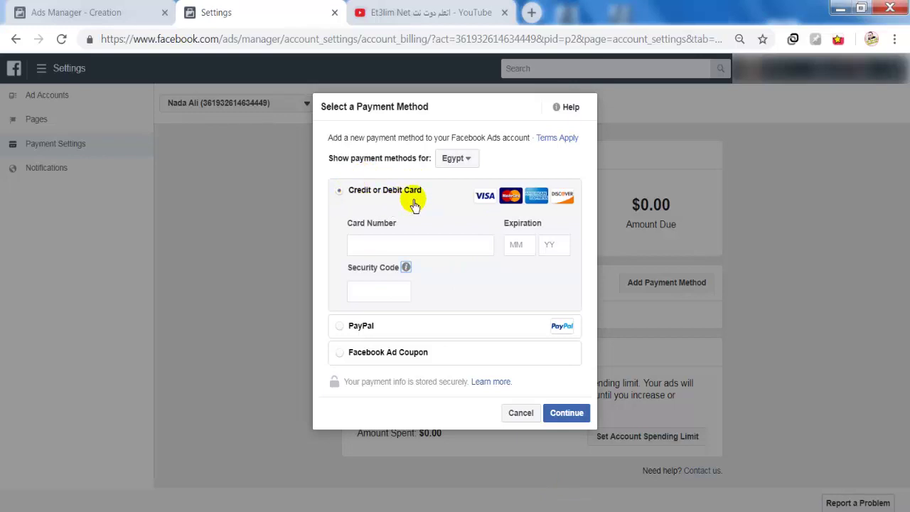
Examine the card number and expiration fields required for a credit or debit card
click(363, 249)
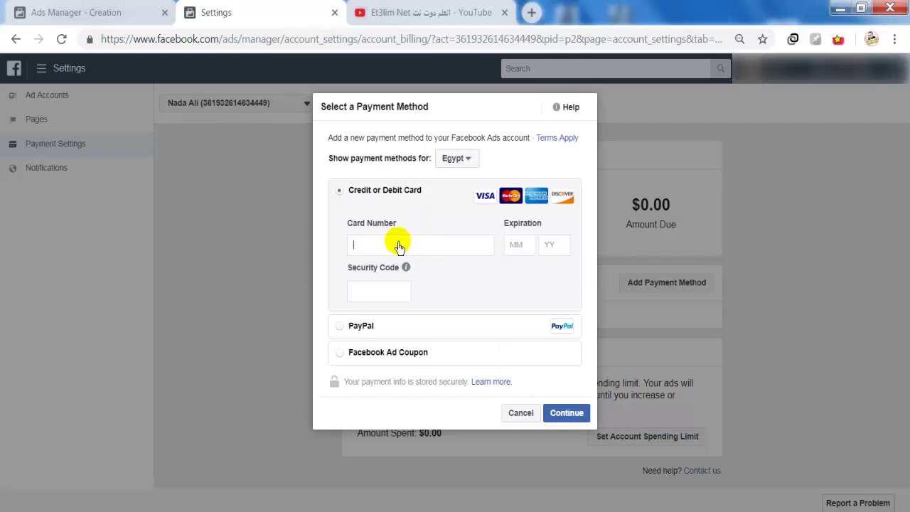
click(519, 249)
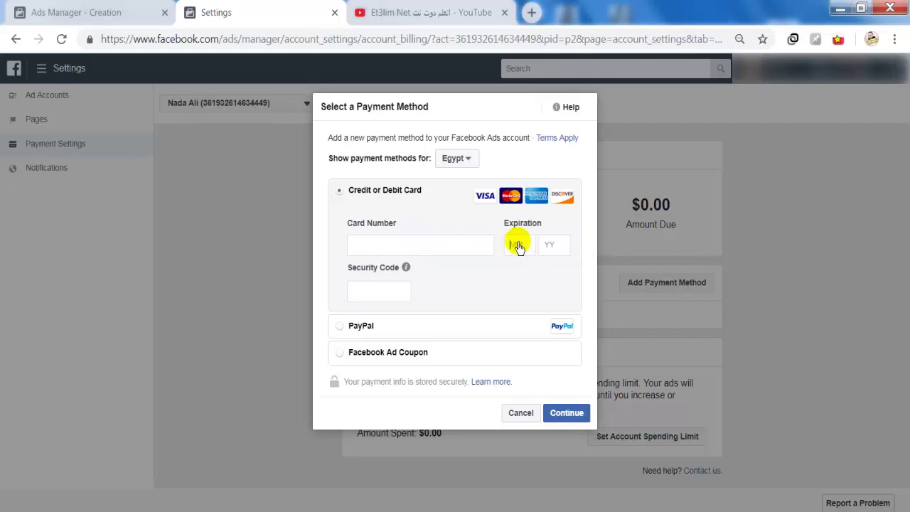
click(554, 246)
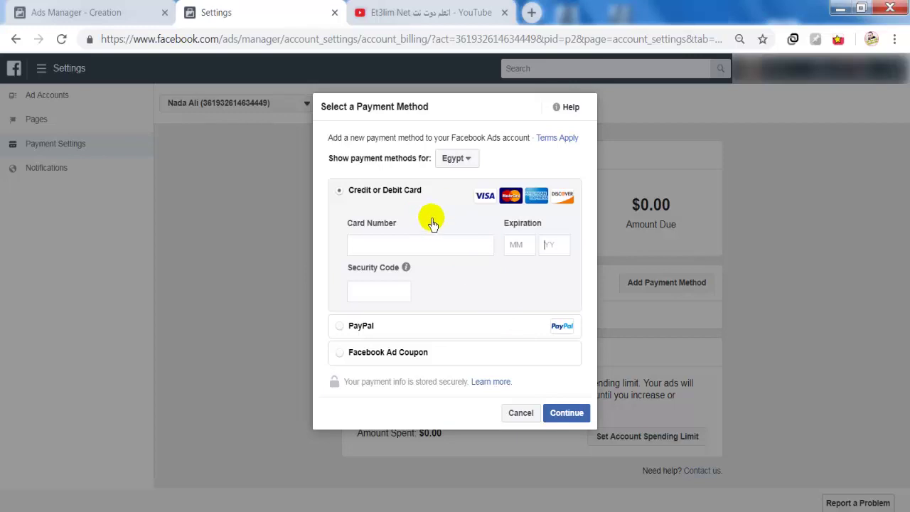
Choose PayPal as the payment method, continue to its login window, and close that window without logging in
click(339, 329)
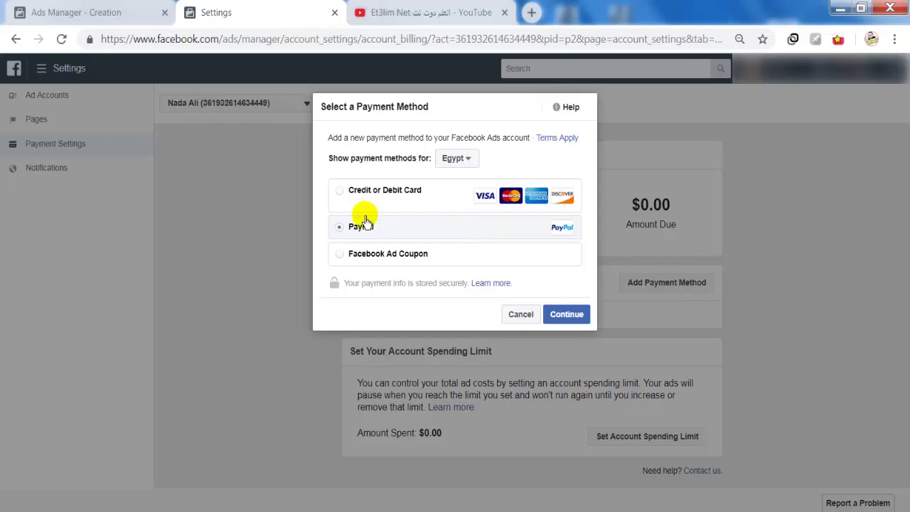
click(569, 320)
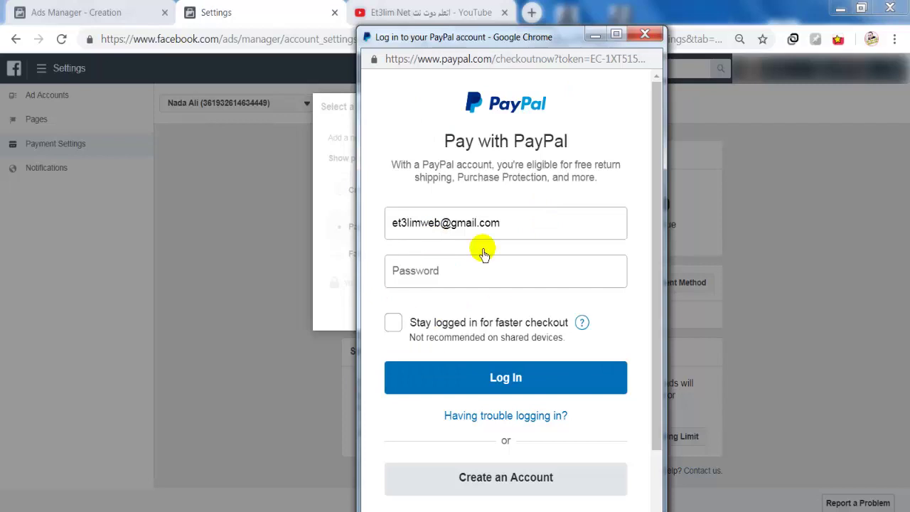
click(644, 35)
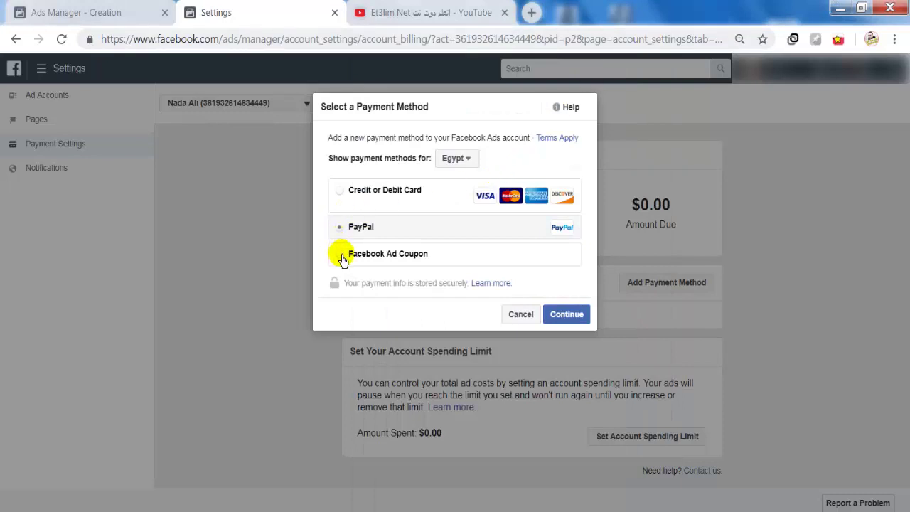
Choose Facebook Ad Coupon, view the coupon code entry, and cancel adding a payment method
click(340, 255)
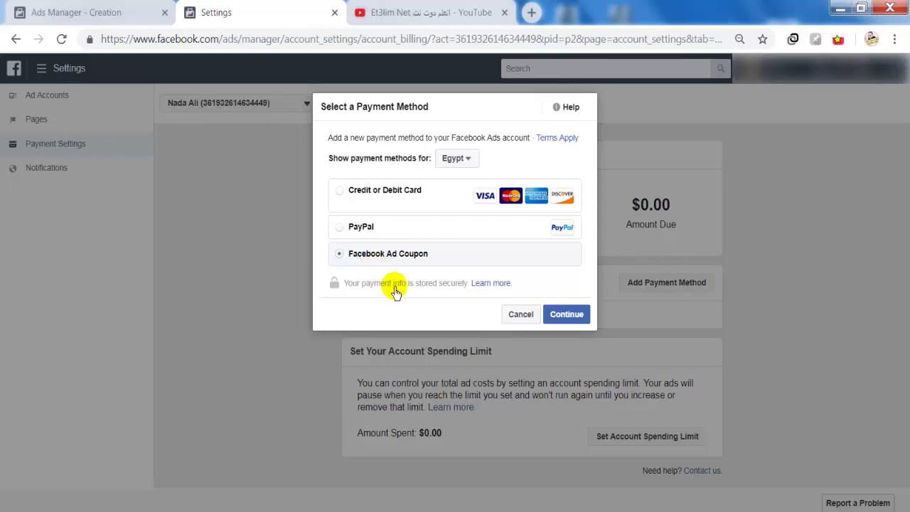
click(568, 316)
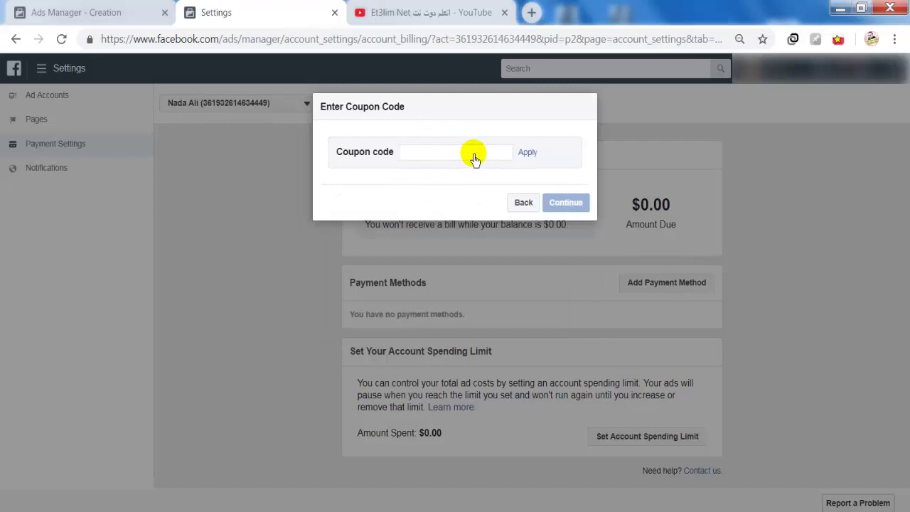
click(520, 204)
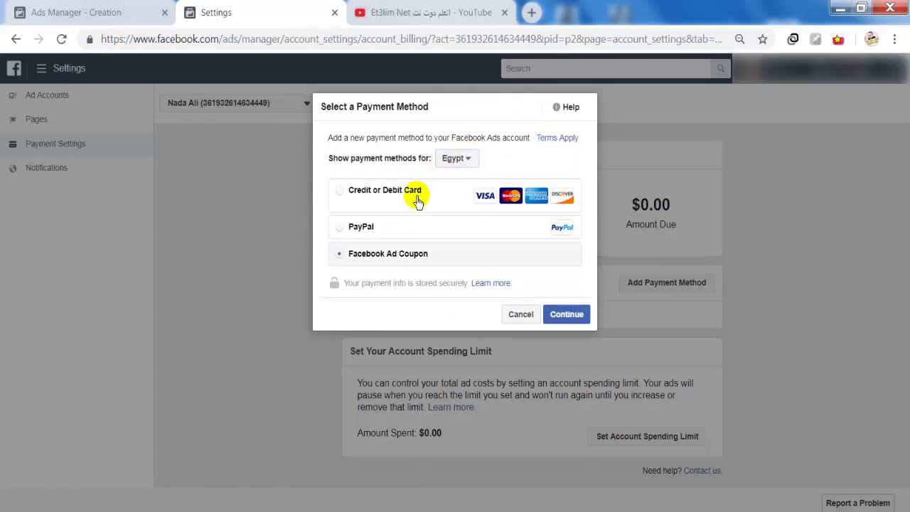
click(514, 317)
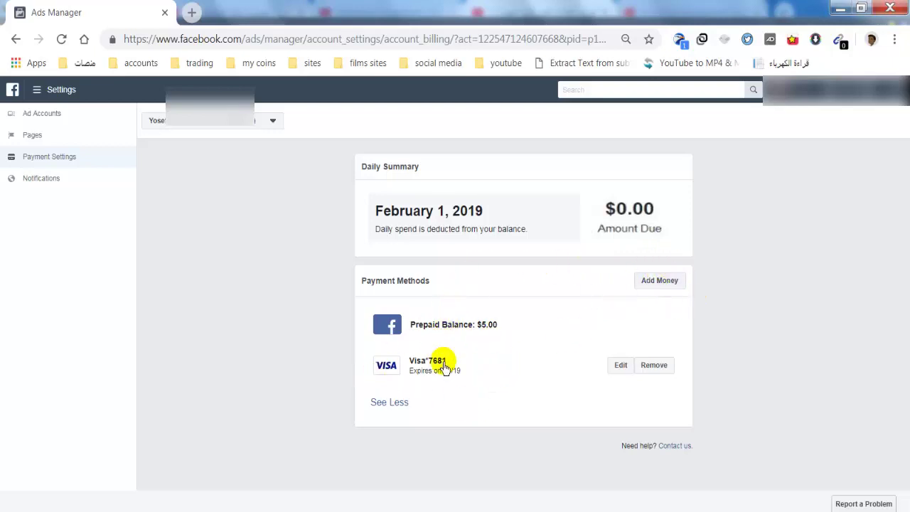
Start adding money to the prepaid ad balance with the saved Visa card, using $5.00 as the amount
click(654, 287)
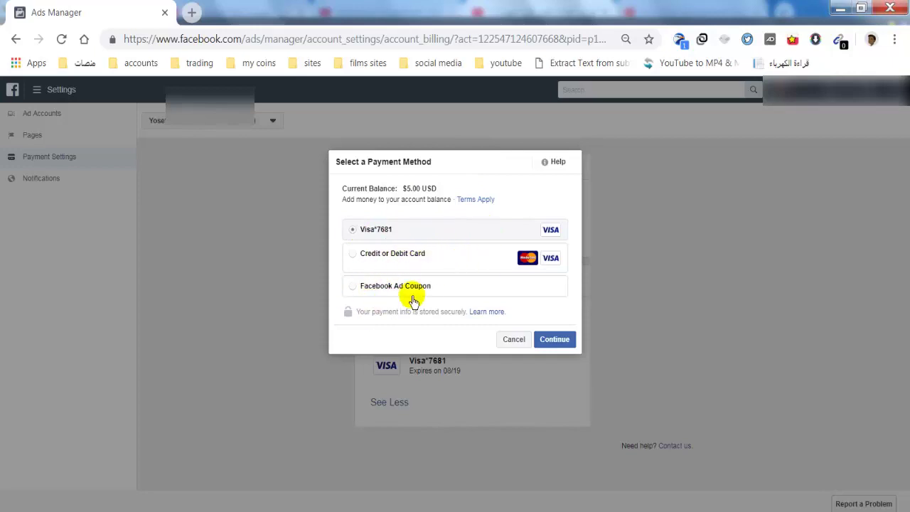
click(555, 340)
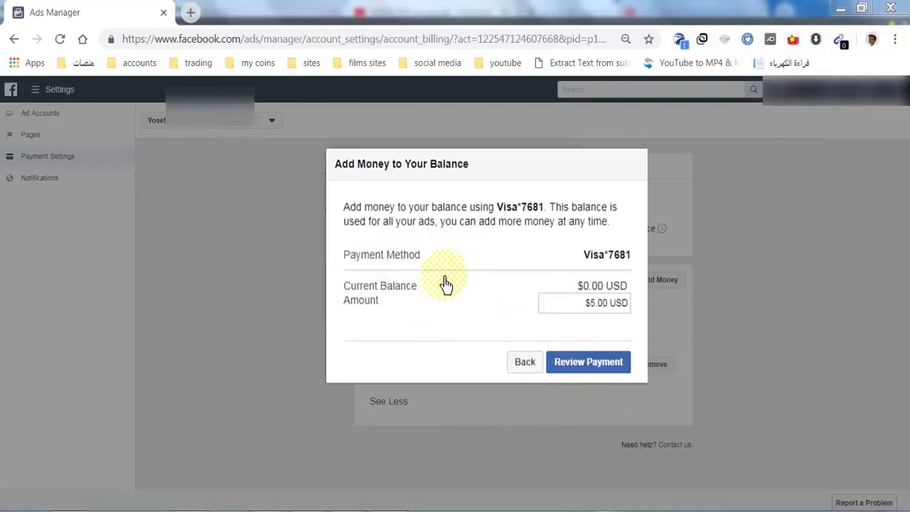
click(594, 313)
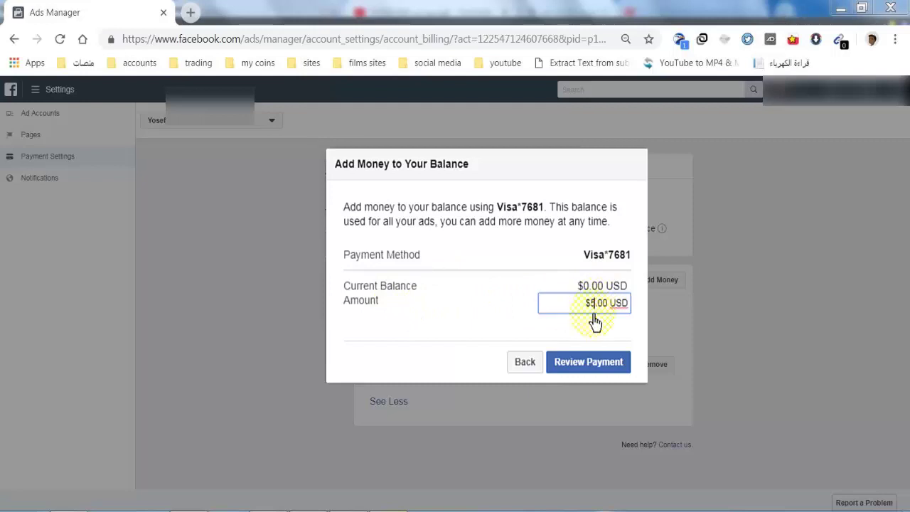
click(599, 313)
click(575, 314)
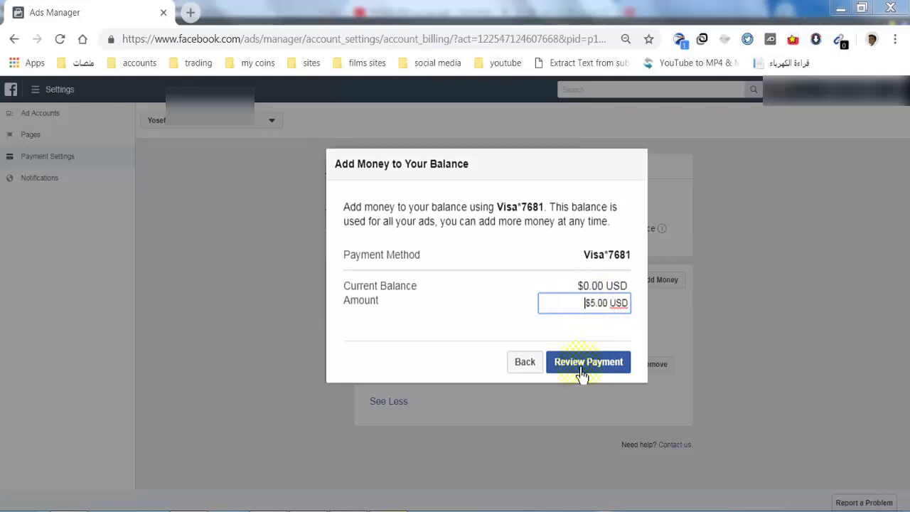
Review and submit the $5.00 balance payment, and dismiss the confirmation
click(581, 369)
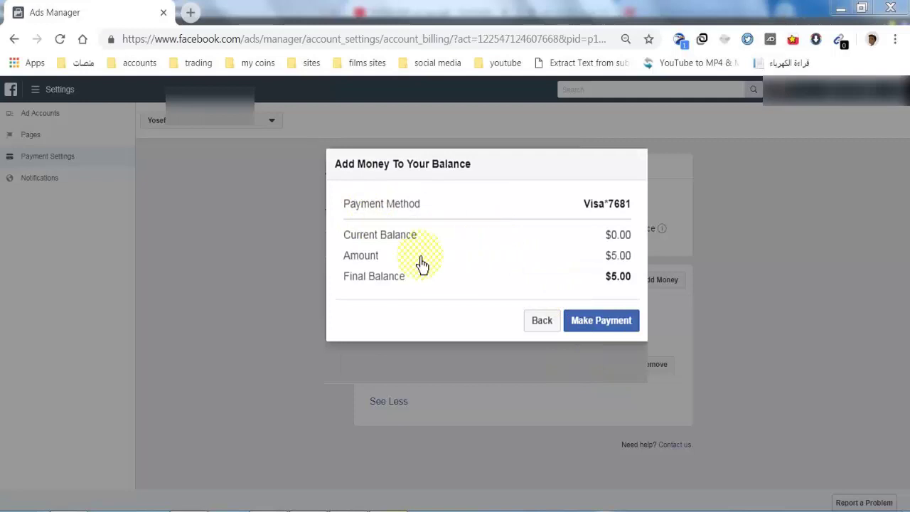
click(596, 326)
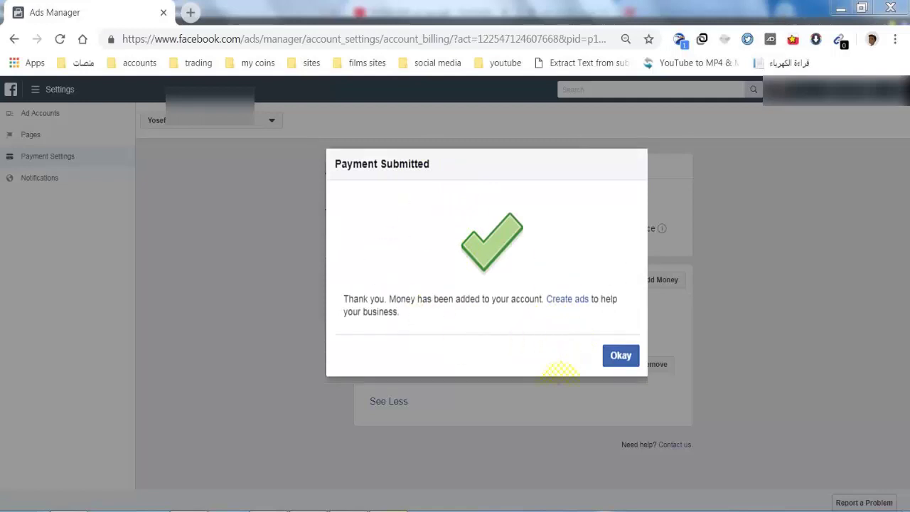
click(624, 359)
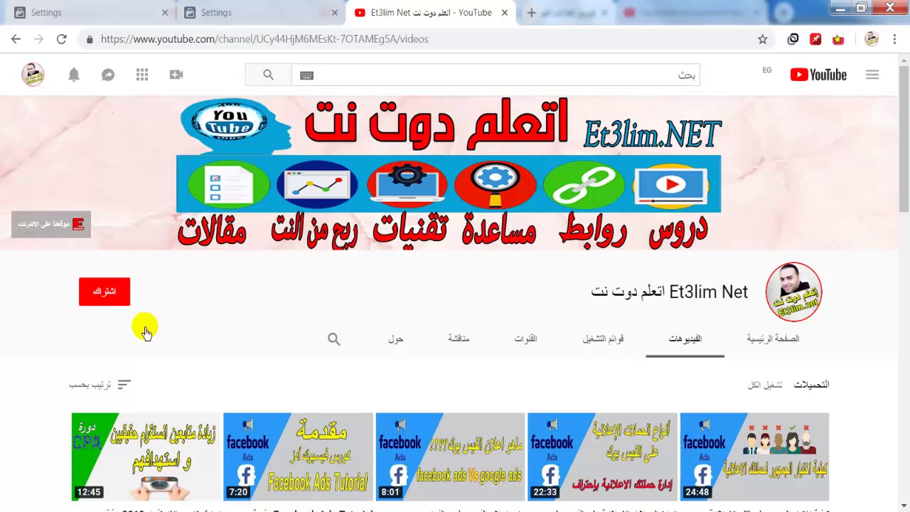
Subscribe to the Et3lim Net YouTube channel
click(120, 294)
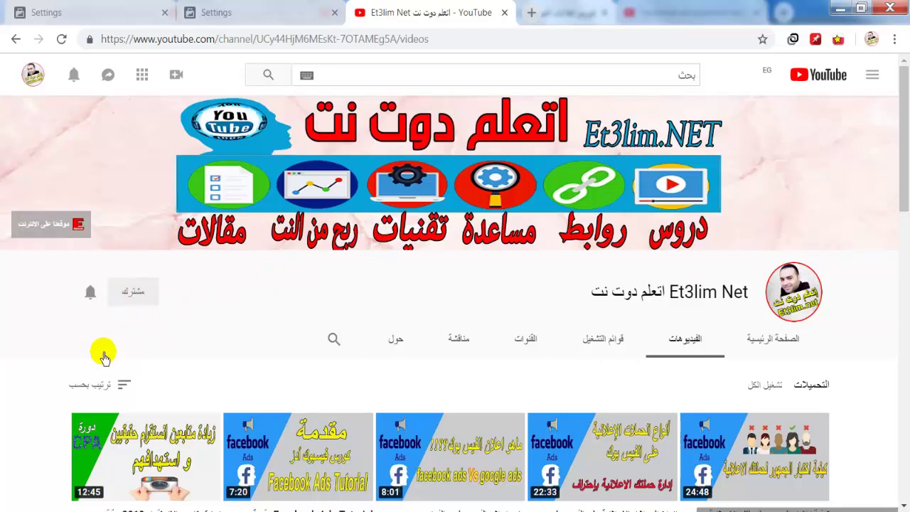